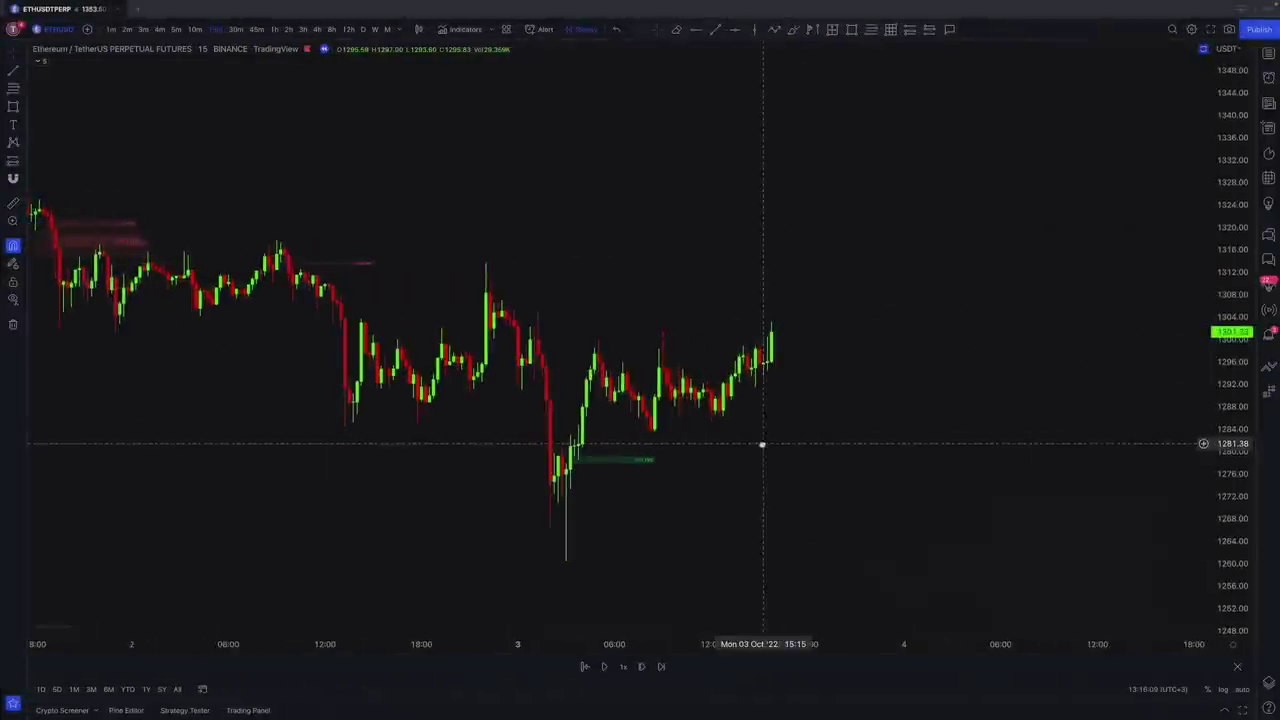
# Replay the Ethereum 15-minute chart to the pullback and draw a wide rectangle between about 1314.75 and 1308.68 along the prior high
pyautogui.click(603, 666)
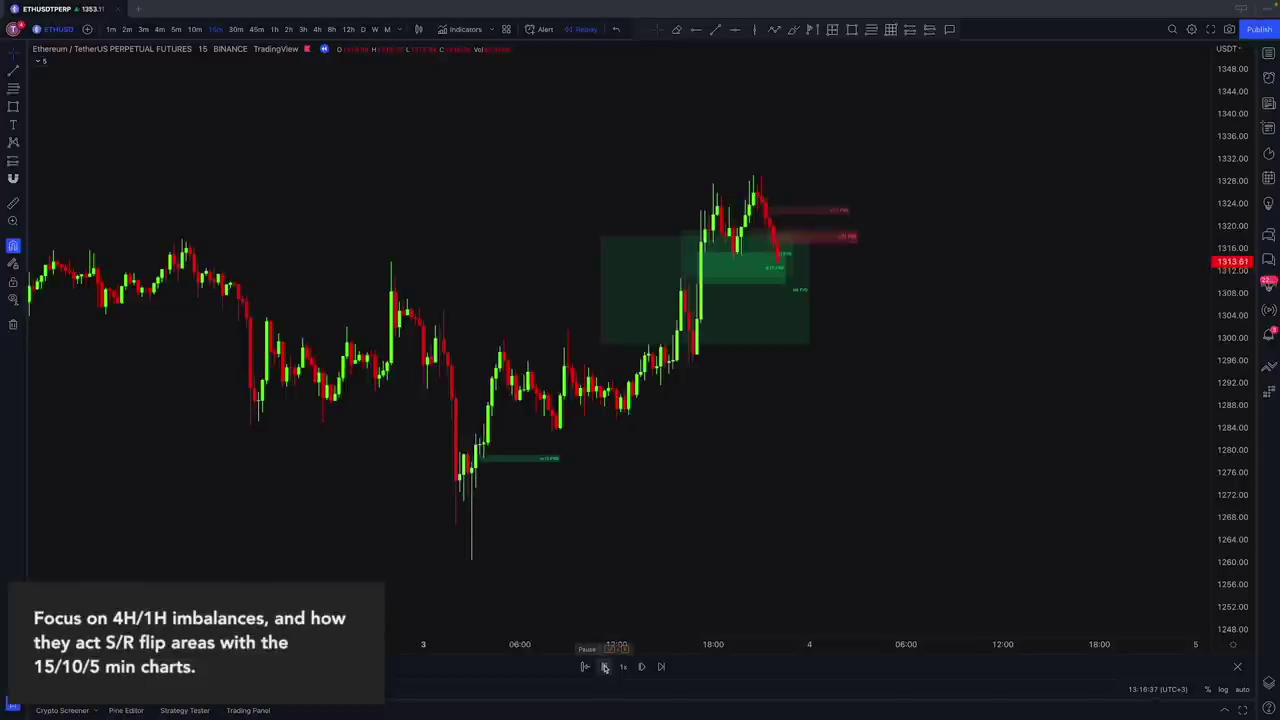
pyautogui.click(605, 667)
pyautogui.click(851, 29)
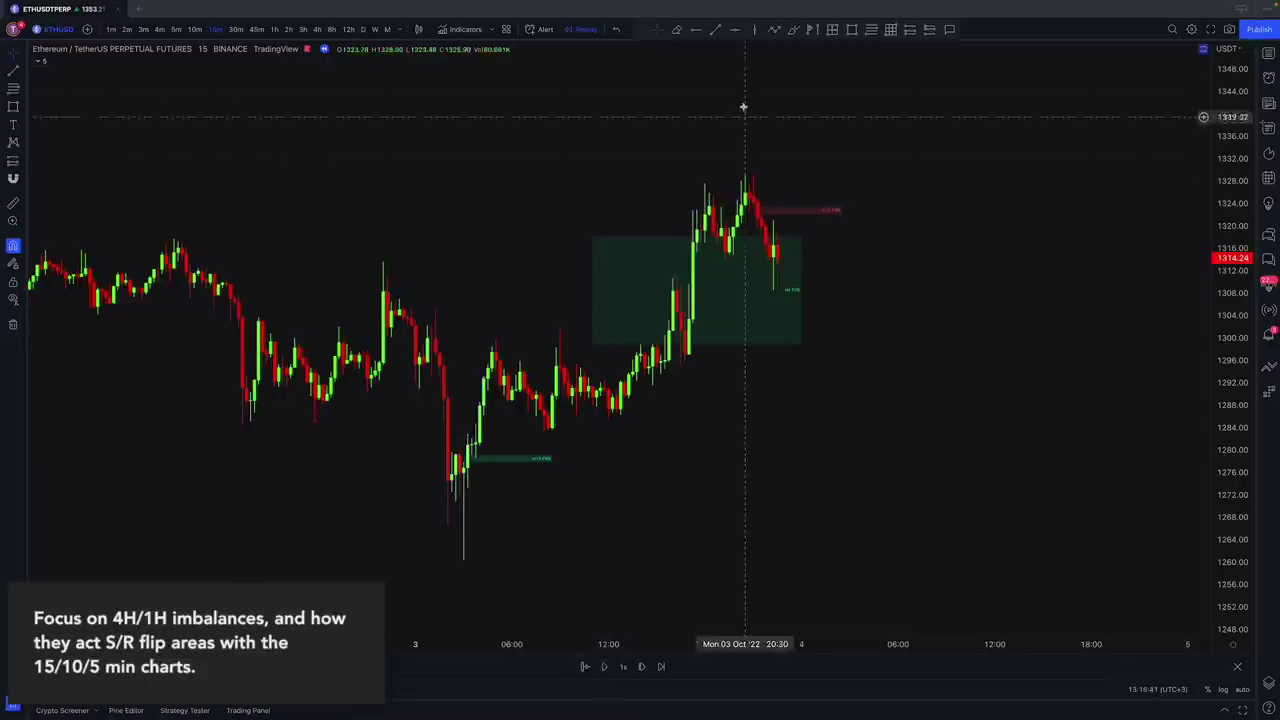
pyautogui.moveTo(310, 258)
pyautogui.mouseDown()
pyautogui.moveTo(1161, 266)
pyautogui.moveTo(1071, 289)
pyautogui.mouseUp()
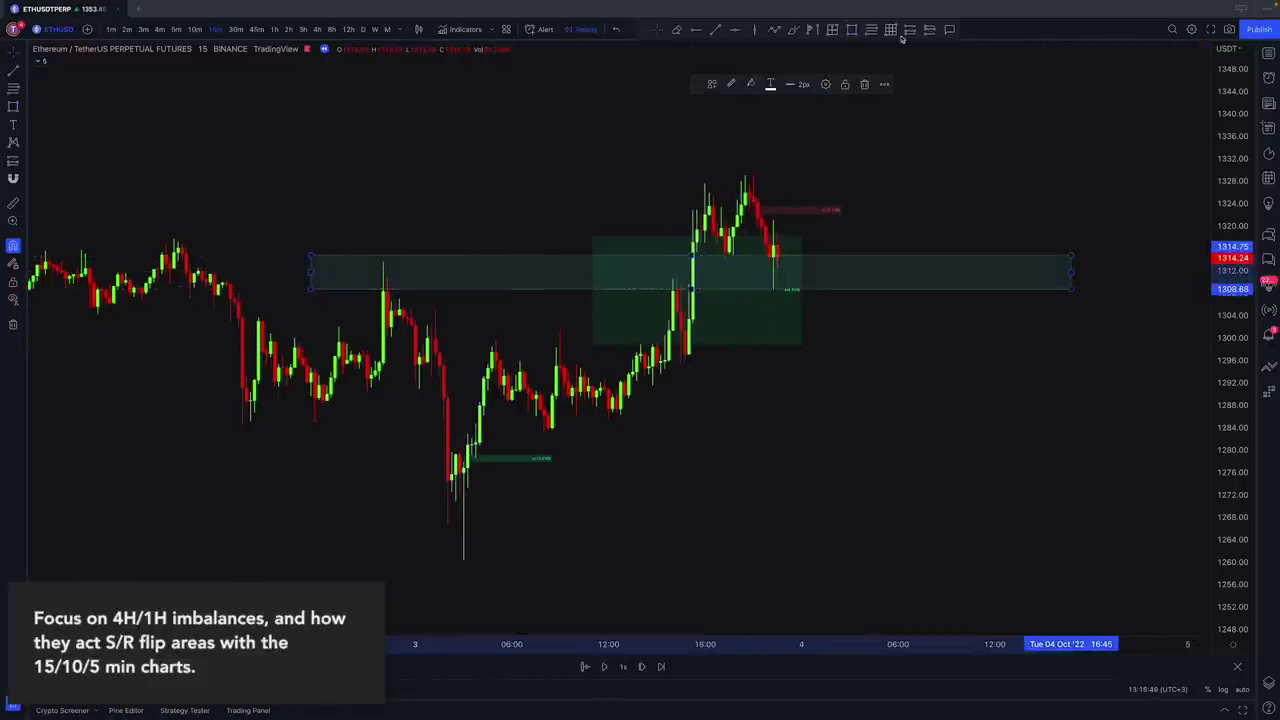
# Draw a smaller rectangle between about 1309.62 and 1315.28, from the impulsive candle across to the pullback
pyautogui.hotkey('alt', 'shift', 'r')
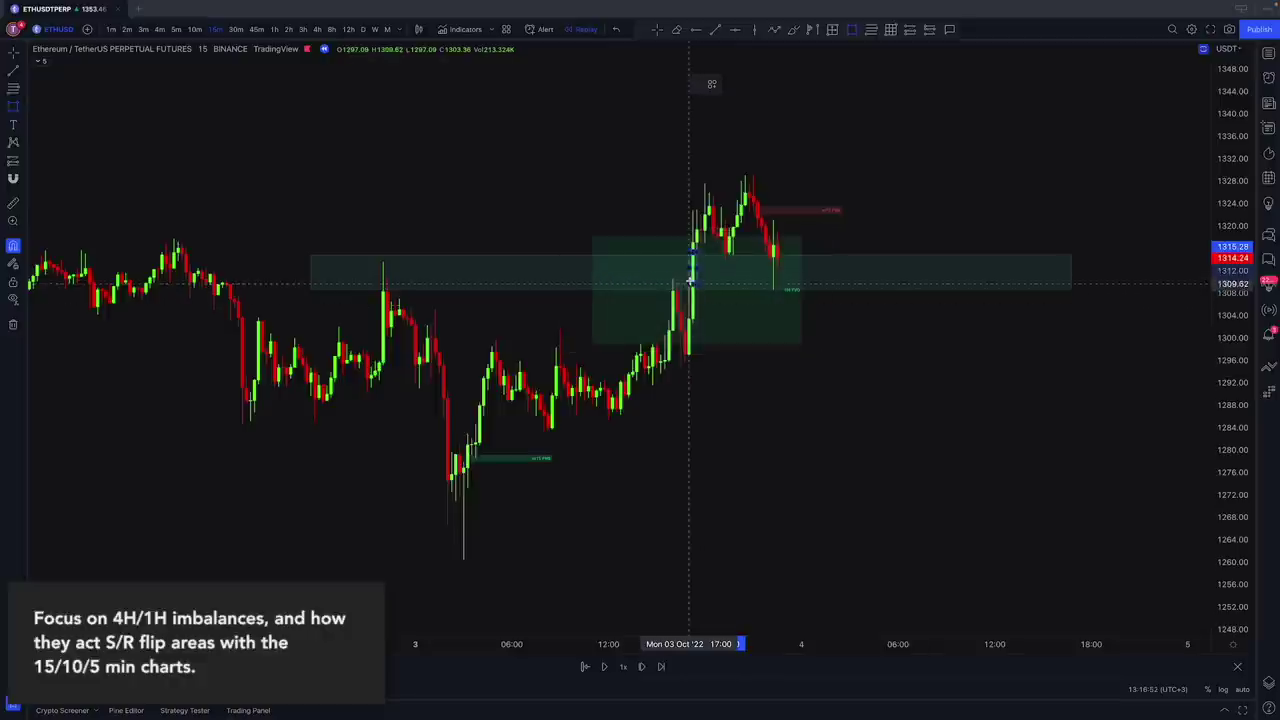
pyautogui.moveTo(688, 284); pyautogui.dragTo(794, 251)
pyautogui.click(829, 380)
# Replay the Ethereum chart beyond the marked zone, and pause the Bitcoin 10-minute replay after the spike above 19480
pyautogui.hotkey('shift', 'Down')
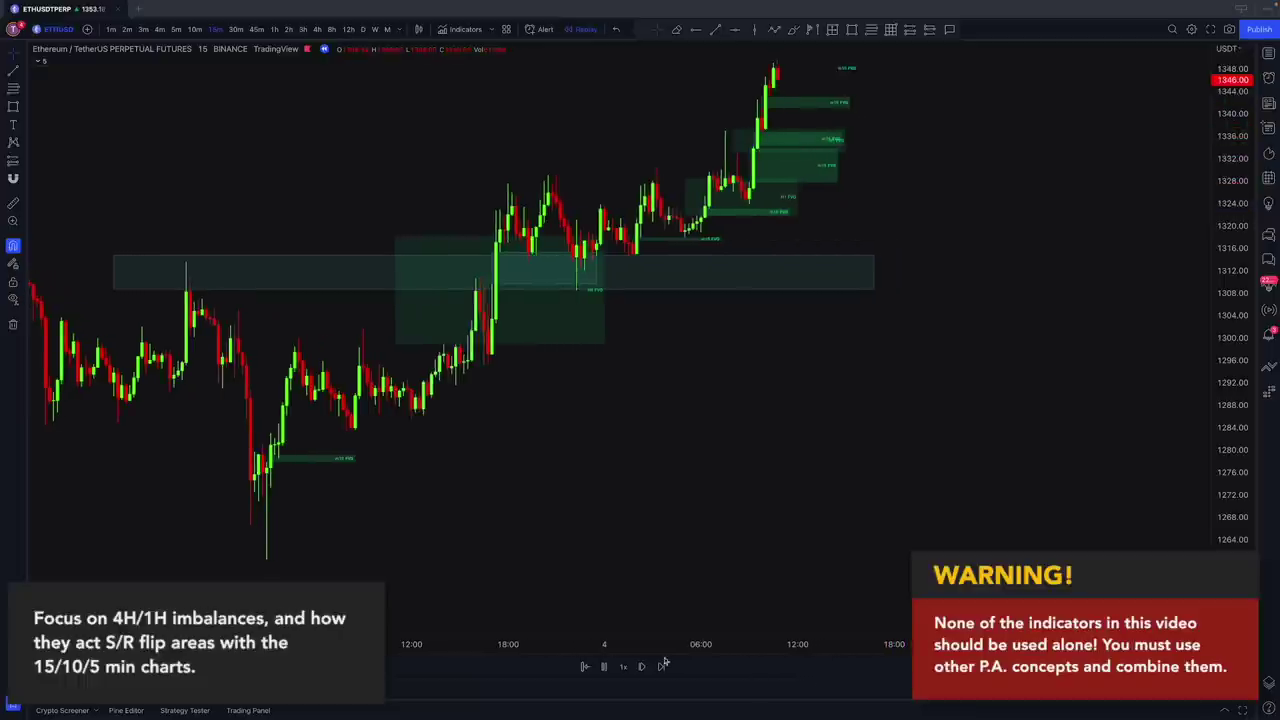
pyautogui.moveTo(743, 520); pyautogui.dragTo(929, 505)
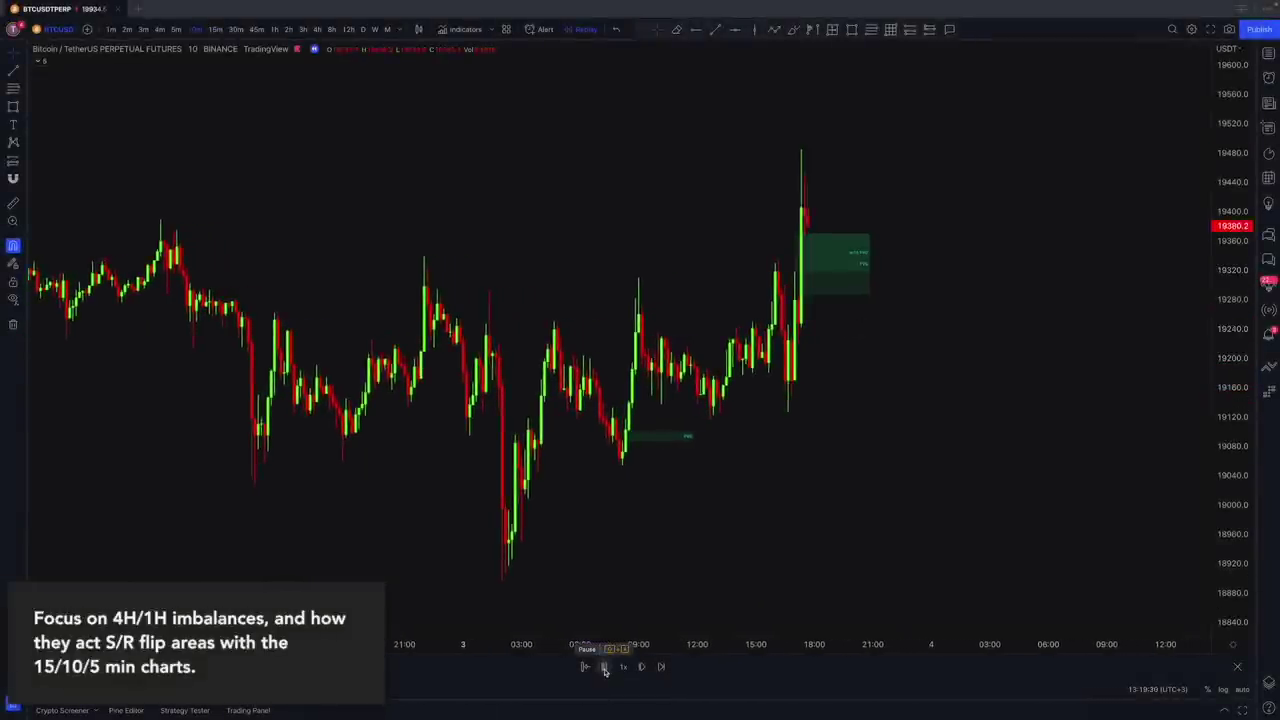
pyautogui.click(604, 668)
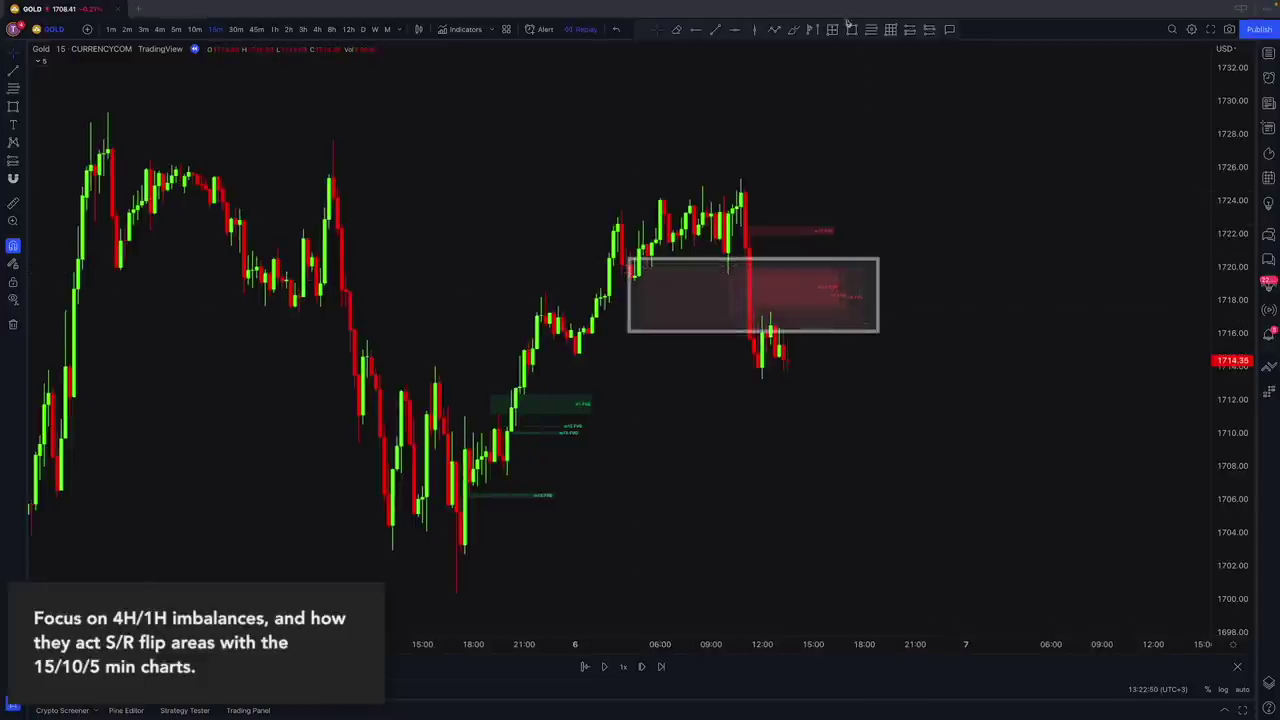
# On the Gold chart, draw a rectangle between about 1720.21 and 1718.26 labelled "S/R FLIP ZONE", and resume the replay
pyautogui.moveTo(116, 268); pyautogui.dragTo(1094, 291)
pyautogui.doubleClick(1000, 280)
pyautogui.click(640, 334)
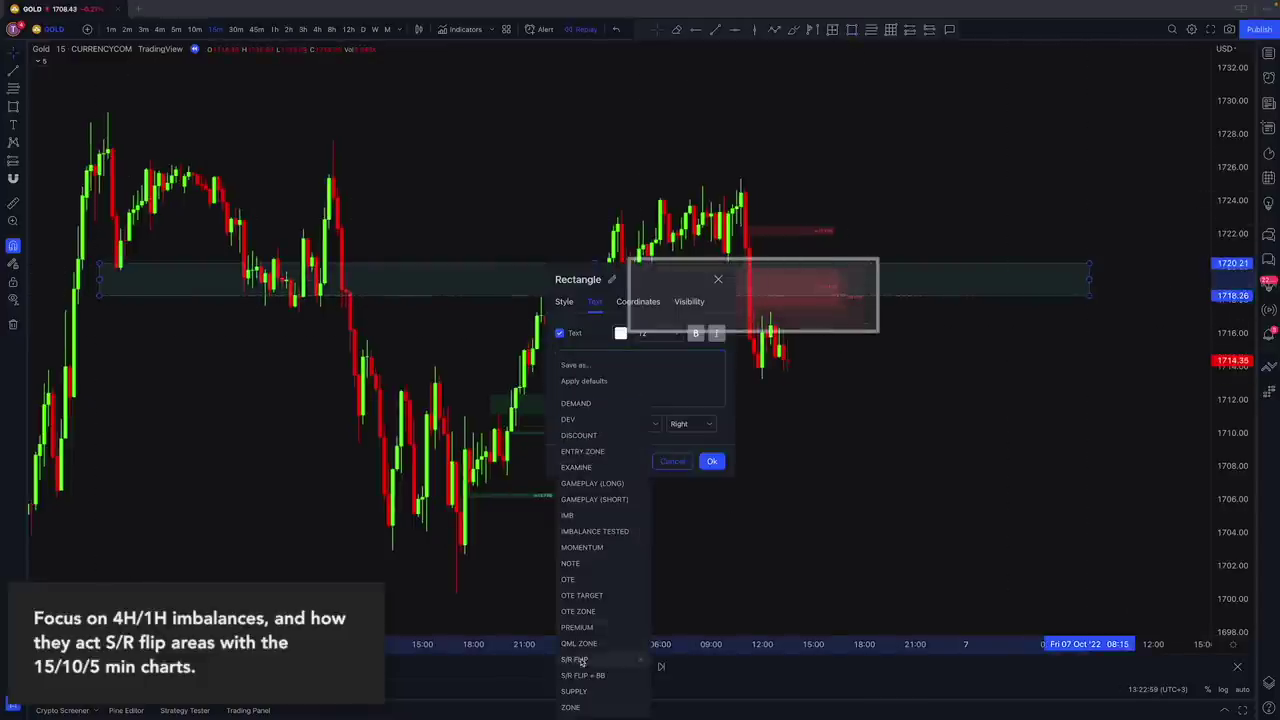
pyautogui.write('S/R FLIP ZONE')
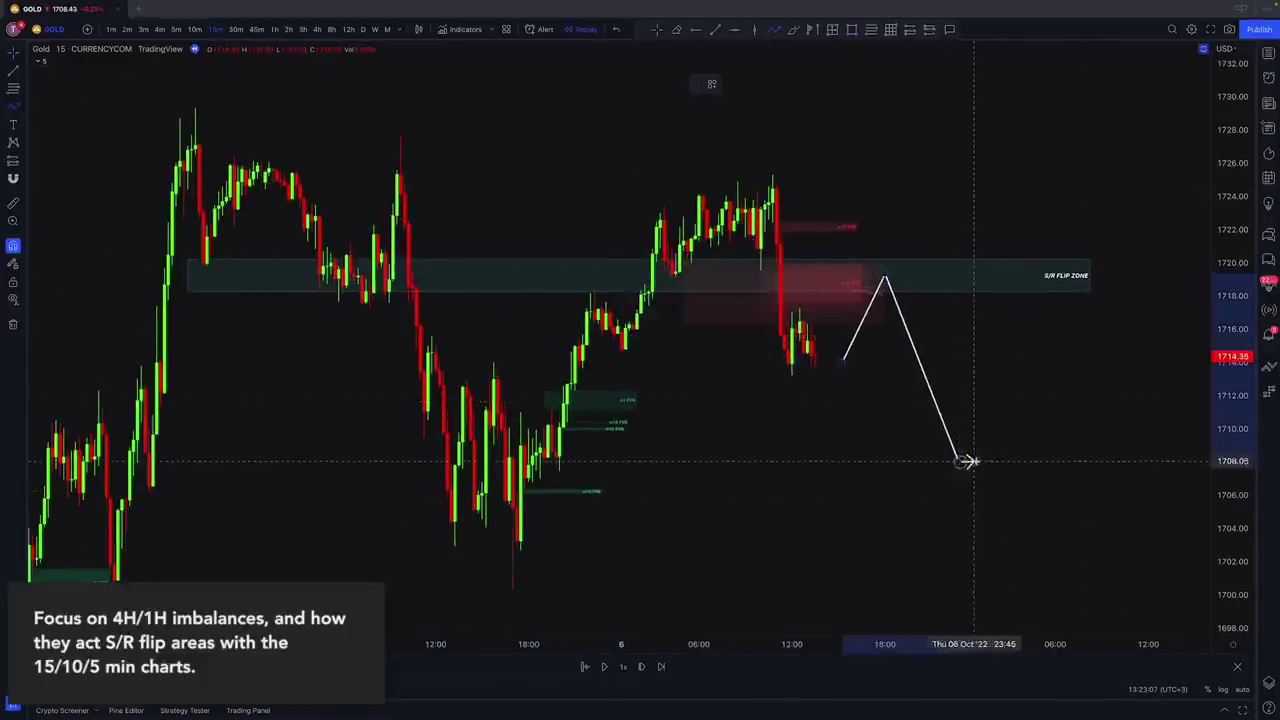
pyautogui.click(603, 666)
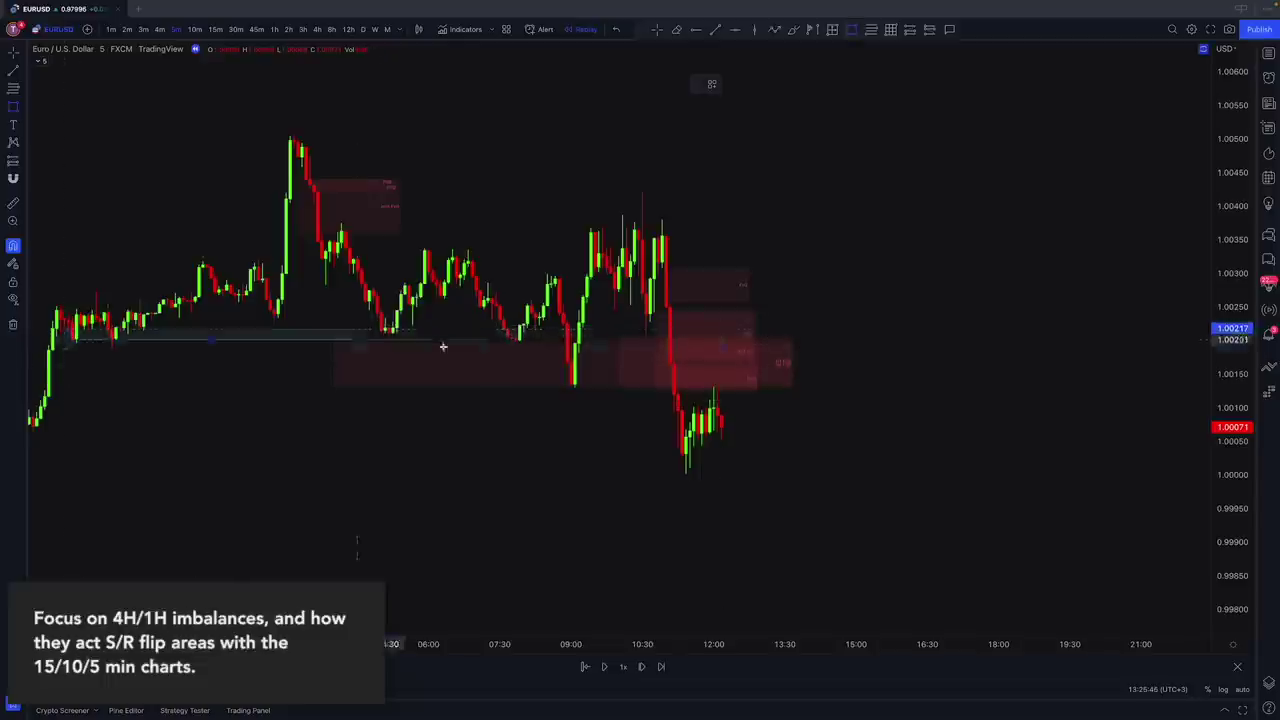
# Draw a rectangle on the EURUSD 5-minute chart between about 1.00217 and 1.00137 and apply the S/R FLIP template to it
pyautogui.moveTo(64, 330); pyautogui.dragTo(1120, 383)
pyautogui.doubleClick(543, 378)
pyautogui.click(573, 461)
pyautogui.click(575, 659)
pyautogui.click(711, 461)
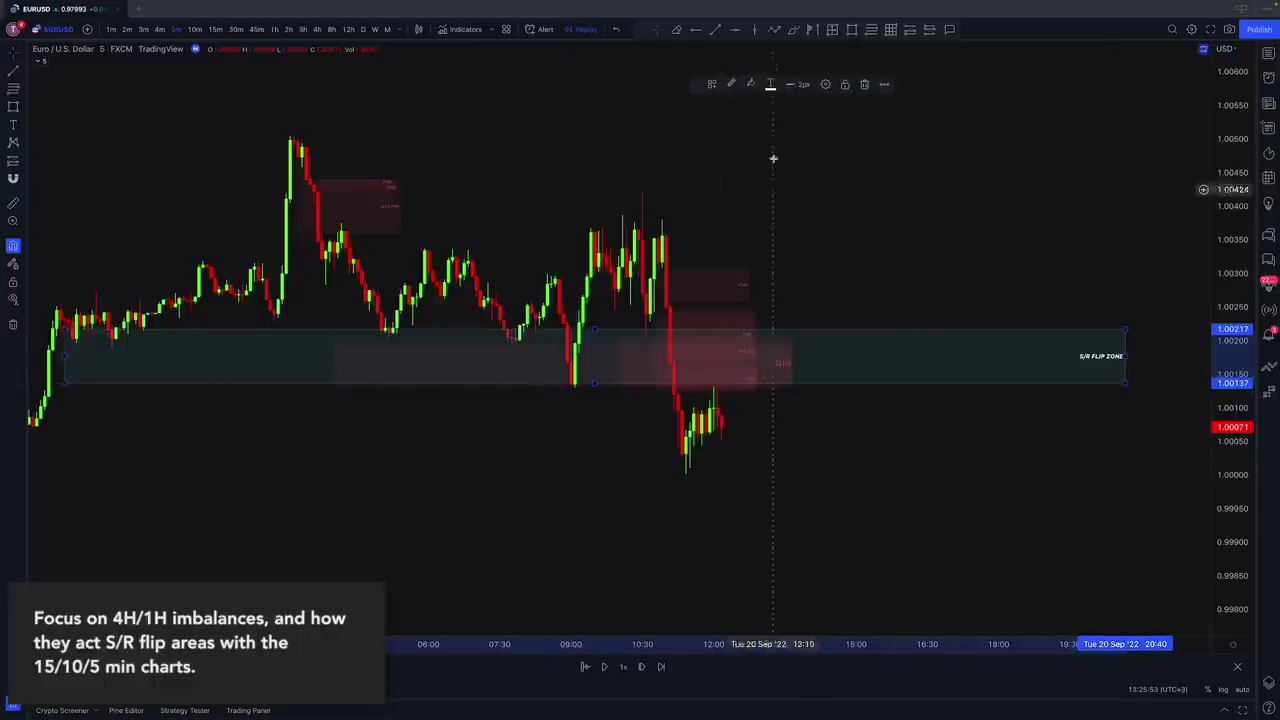
# Draw a projected path arrow rising into the S/R flip zone and falling to about 0.9992, and replay the chart through the drop
pyautogui.click(773, 30)
pyautogui.click(872, 435)
pyautogui.click(1018, 531)
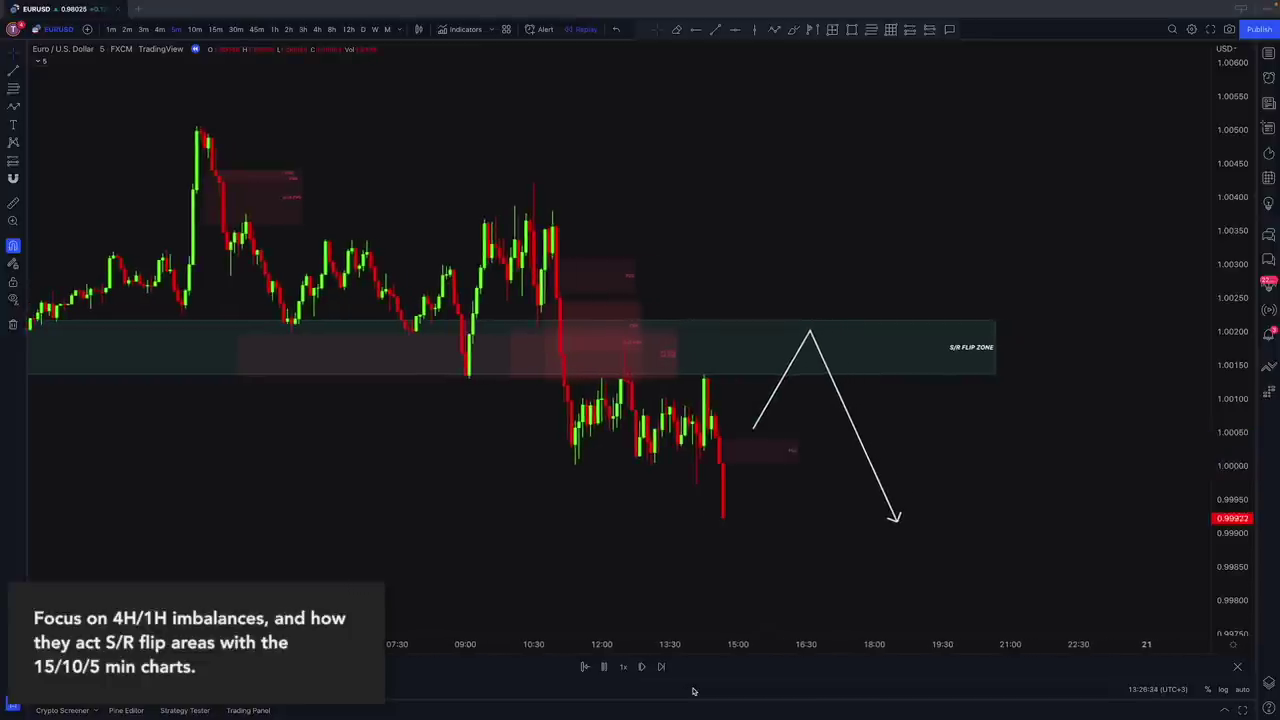
pyautogui.click(603, 666)
pyautogui.scroll(-3, 977, 523)
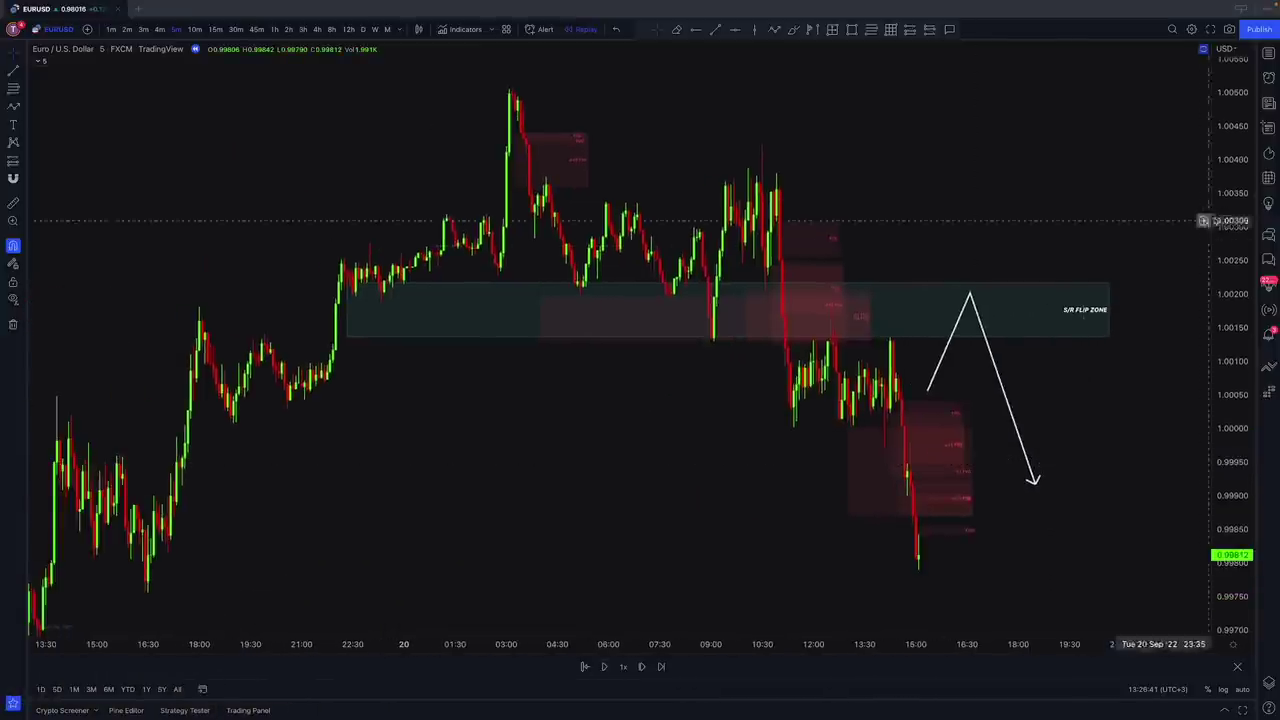
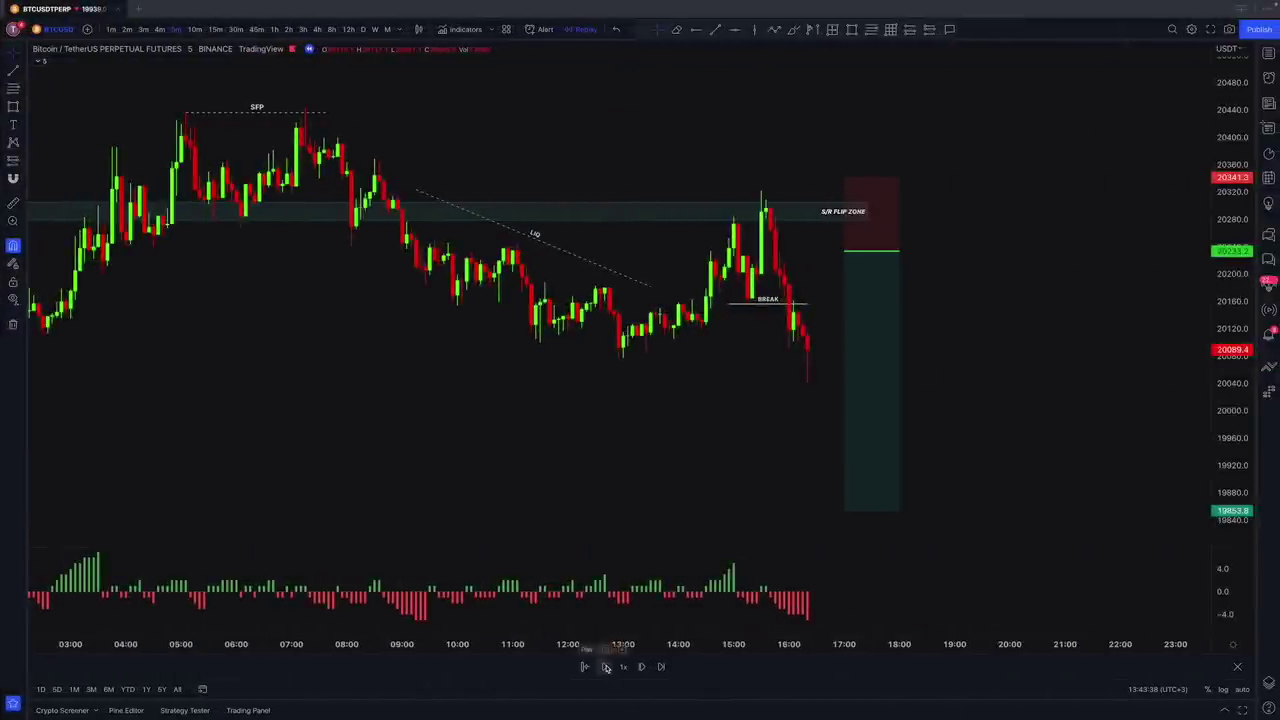
# Replay the Bitcoin 5-minute chart through the drop and circle the price low and the matching red histogram bars with the brush
pyautogui.click(605, 667)
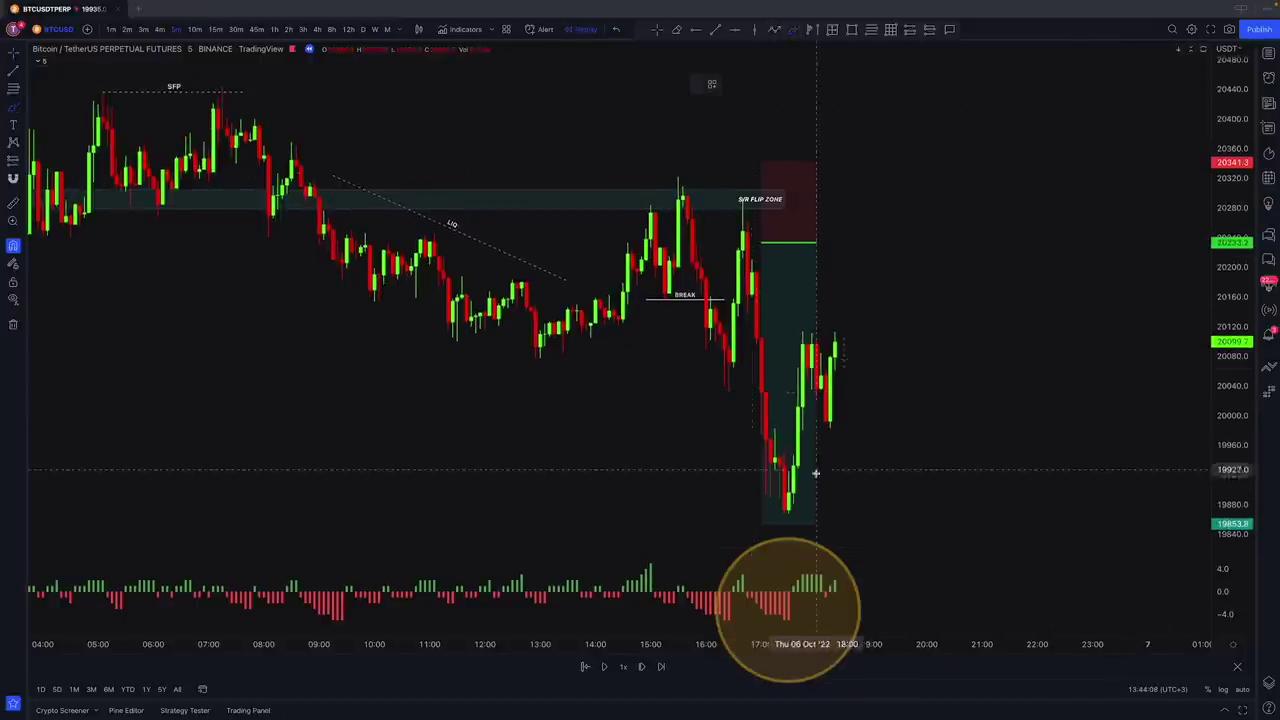
pyautogui.moveTo(745, 509)
pyautogui.mouseDown()
pyautogui.moveTo(837, 494)
pyautogui.moveTo(749, 491)
pyautogui.mouseUp()
pyautogui.moveTo(811, 608)
pyautogui.mouseDown()
pyautogui.moveTo(769, 598)
pyautogui.moveTo(762, 612)
pyautogui.moveTo(795, 622)
pyautogui.moveTo(800, 602)
pyautogui.mouseUp()
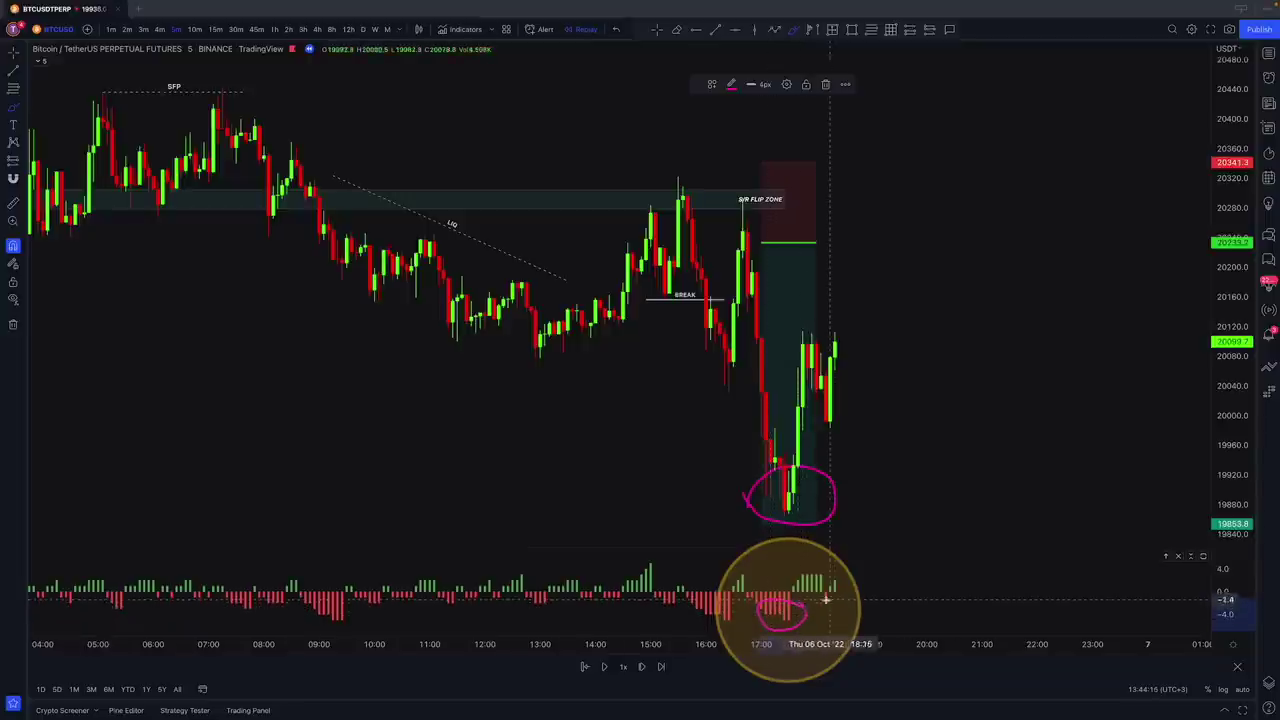
pyautogui.scroll(-2, 960, 404)
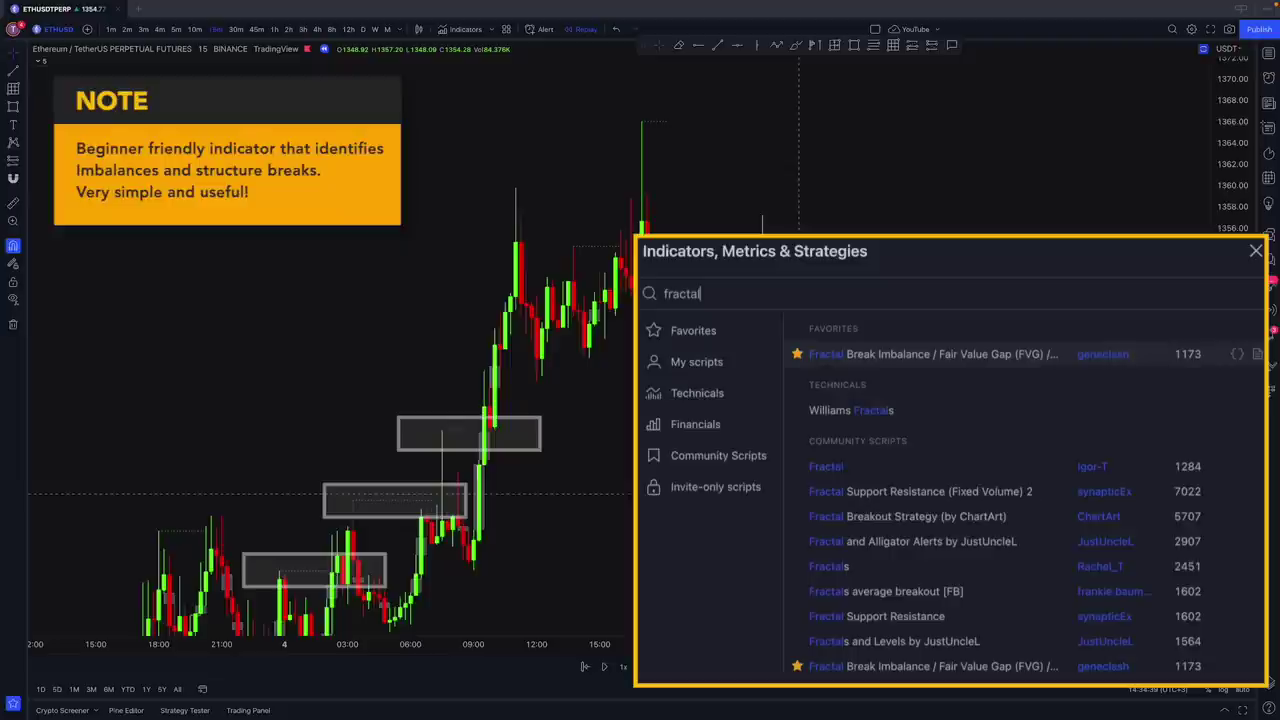
# Close the indicator search and replay the Ethereum 15-minute chart until price sweeps the high near 1366
pyautogui.press('Escape')
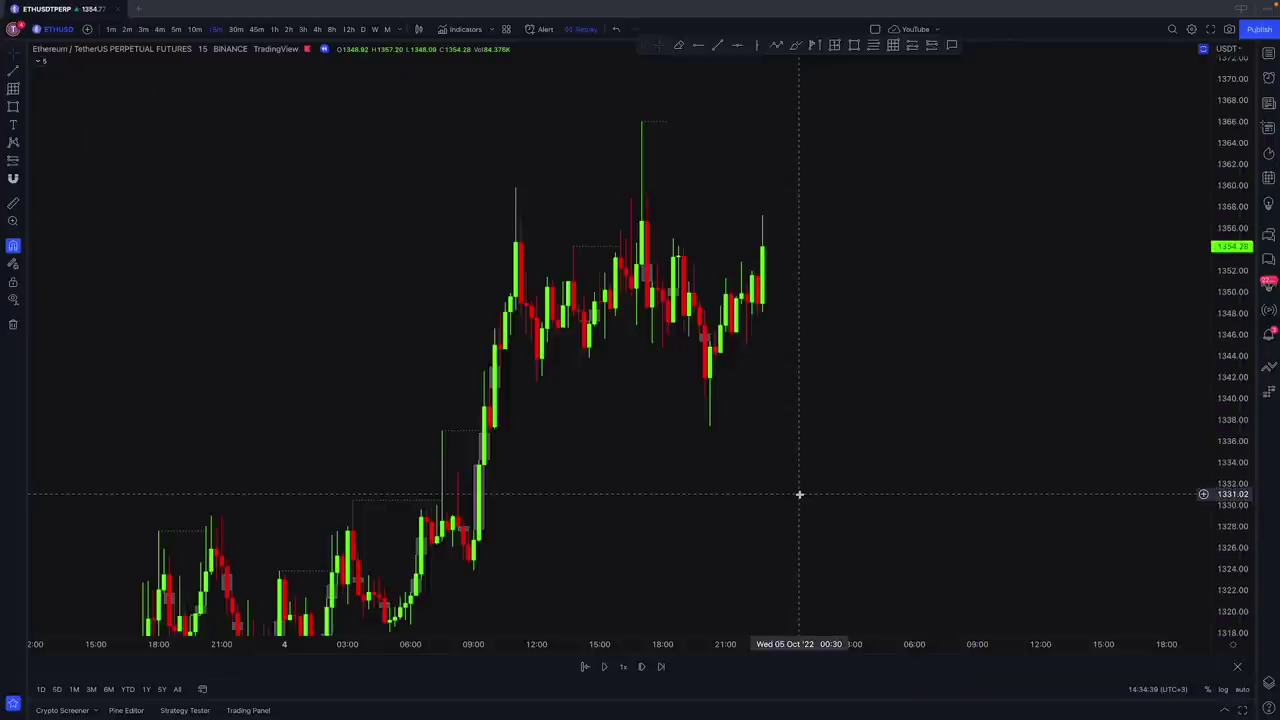
pyautogui.hotkey('shift', 'Down')
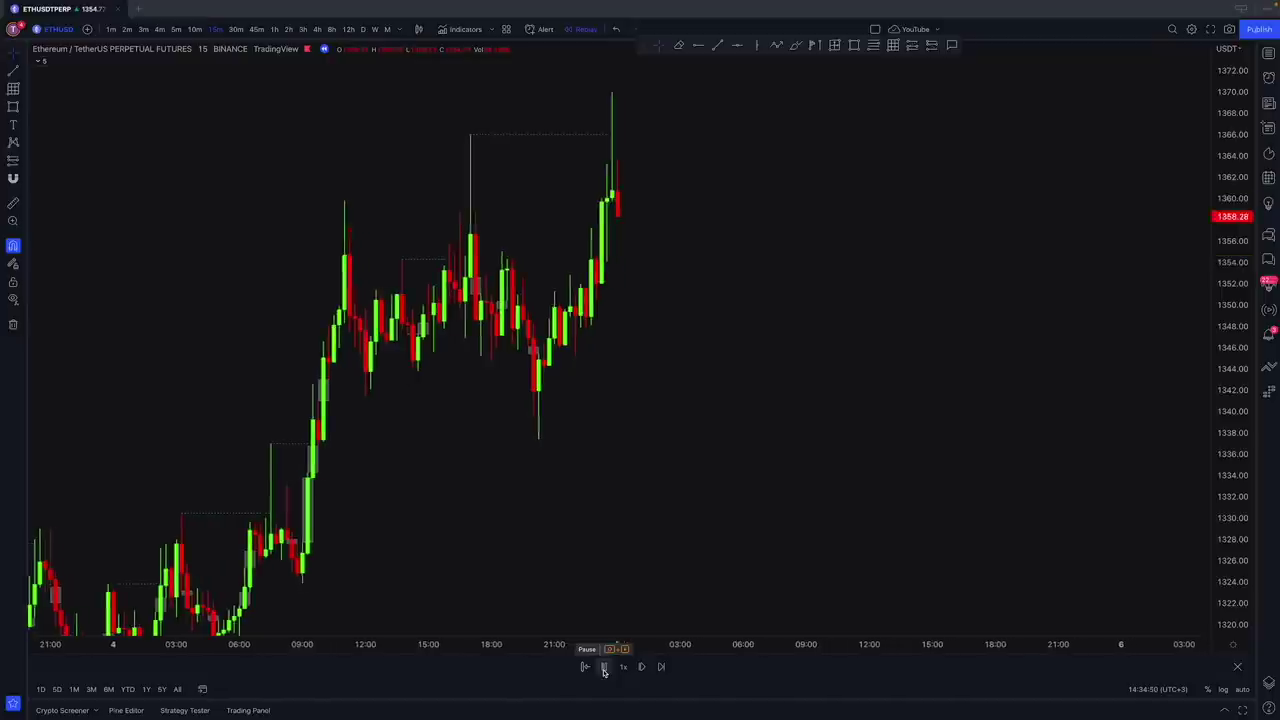
pyautogui.click(603, 667)
# Label the line along the swept high near 1366 as "SFP"
pyautogui.doubleClick(509, 129)
pyautogui.write('SFP')
pyautogui.click(711, 460)
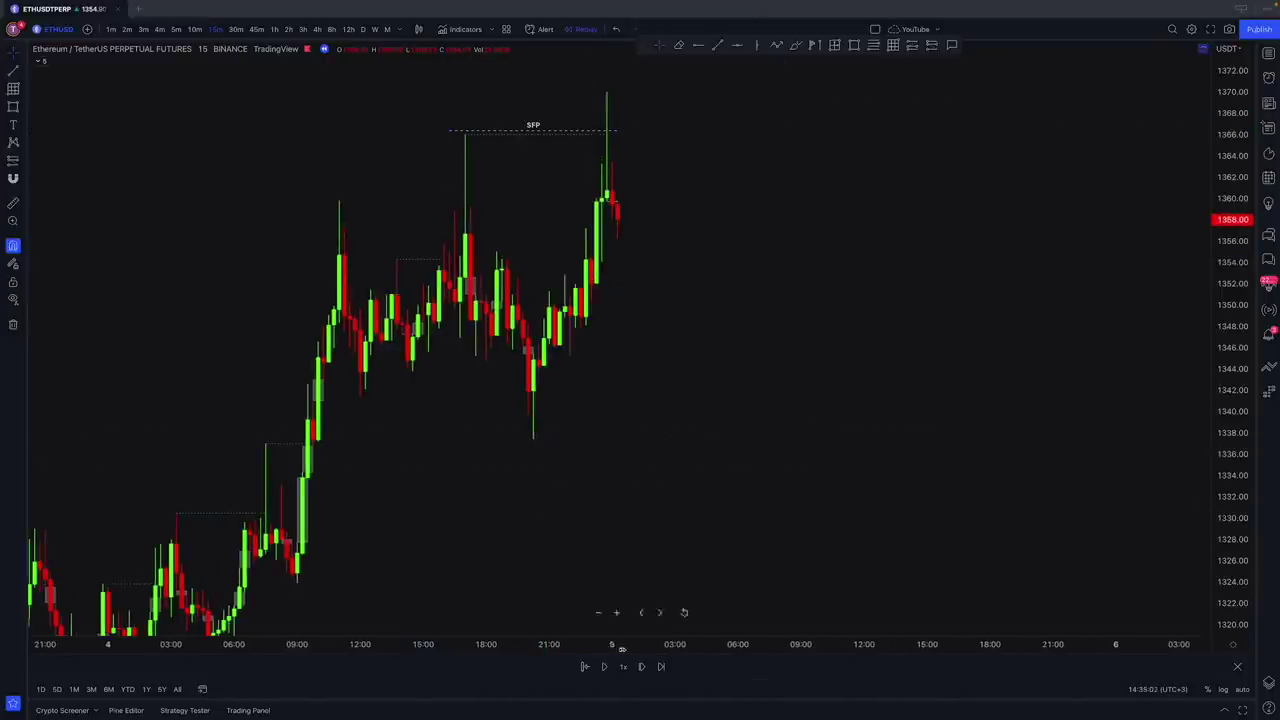
# Advance the replay until structure breaks, and mark the broken low with a horizontal line at about 1351.86 labelled "BREAK"
pyautogui.hotkey('shift', 'Down')
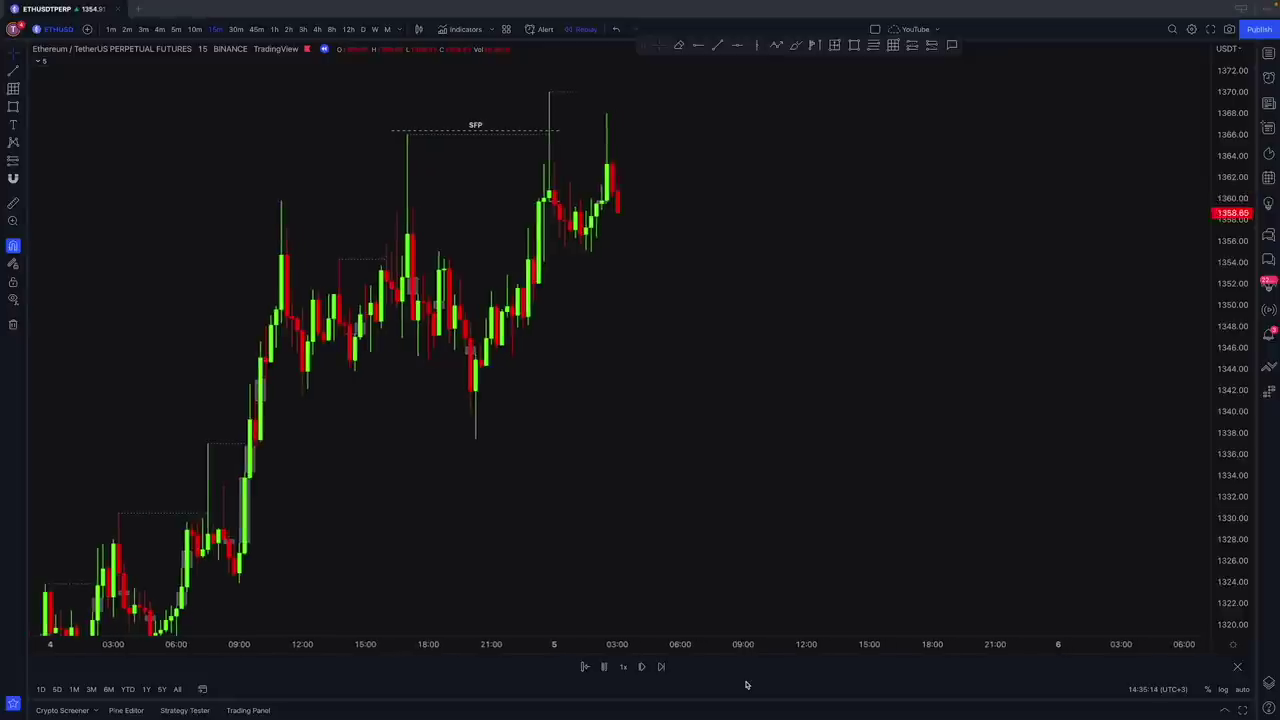
pyautogui.click(603, 667)
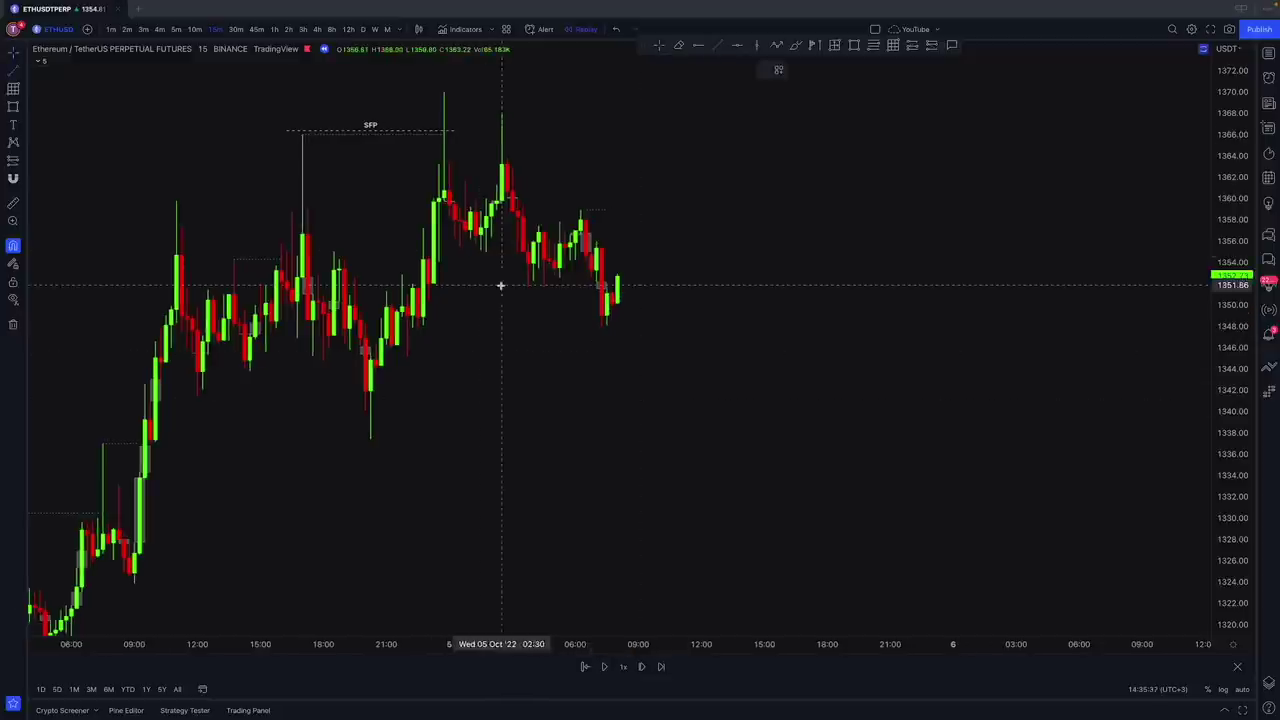
pyautogui.moveTo(502, 285); pyautogui.dragTo(628, 285)
pyautogui.doubleClick(565, 285)
pyautogui.write('BREAK')
pyautogui.click(709, 460)
# Draw a Fibonacci range from the 1358.99 swing high down to about 1348, and replay until price drops below it
pyautogui.moveTo(565, 209); pyautogui.dragTo(819, 323)
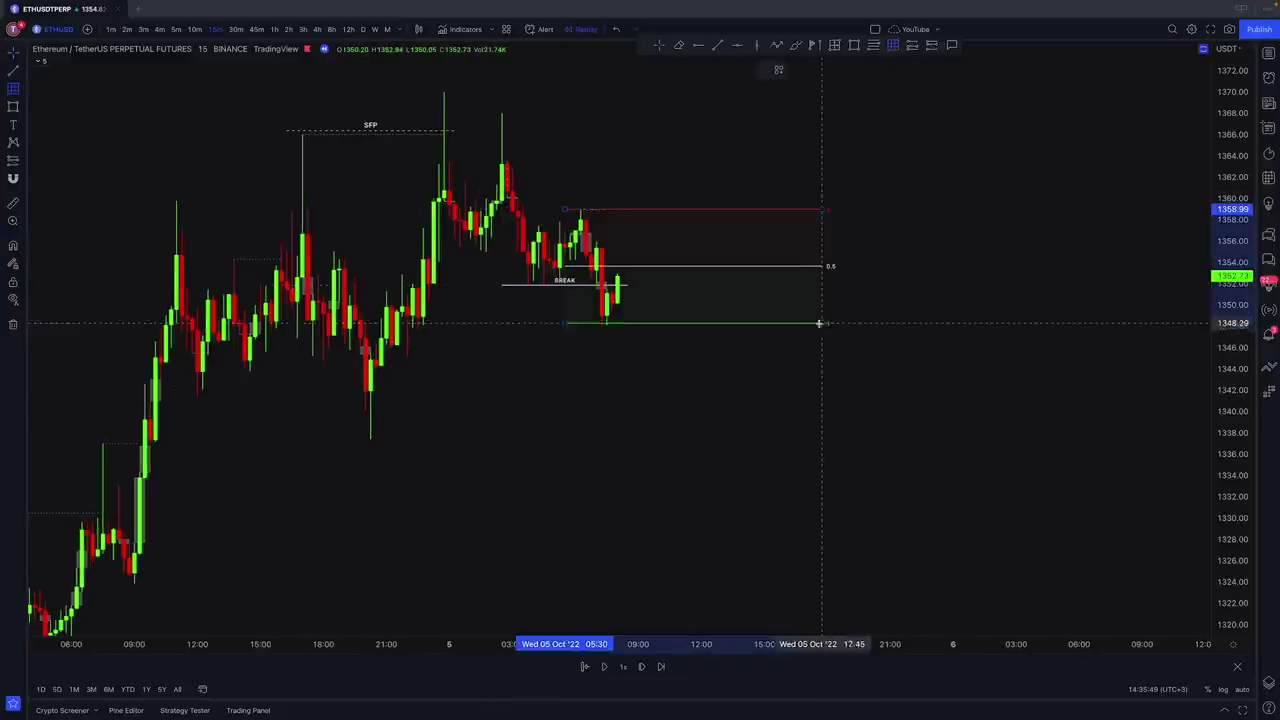
pyautogui.click(603, 667)
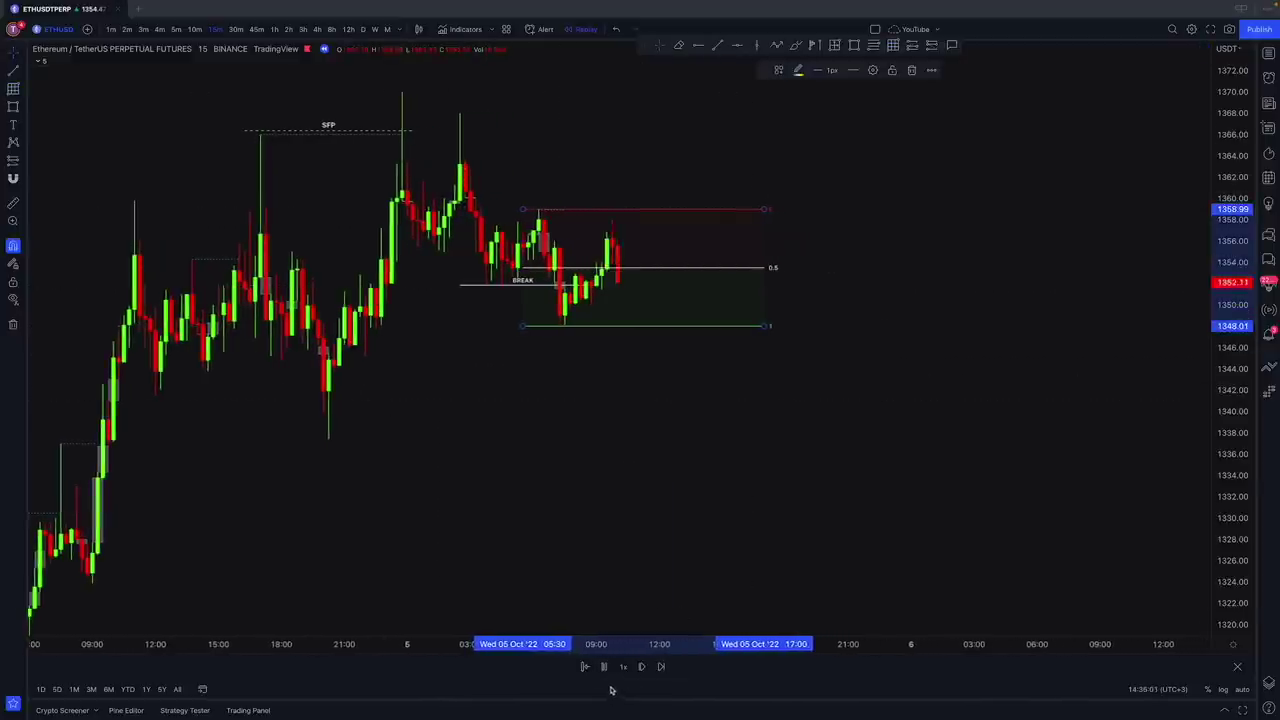
pyautogui.click(603, 667)
pyautogui.moveTo(593, 488); pyautogui.dragTo(771, 513)
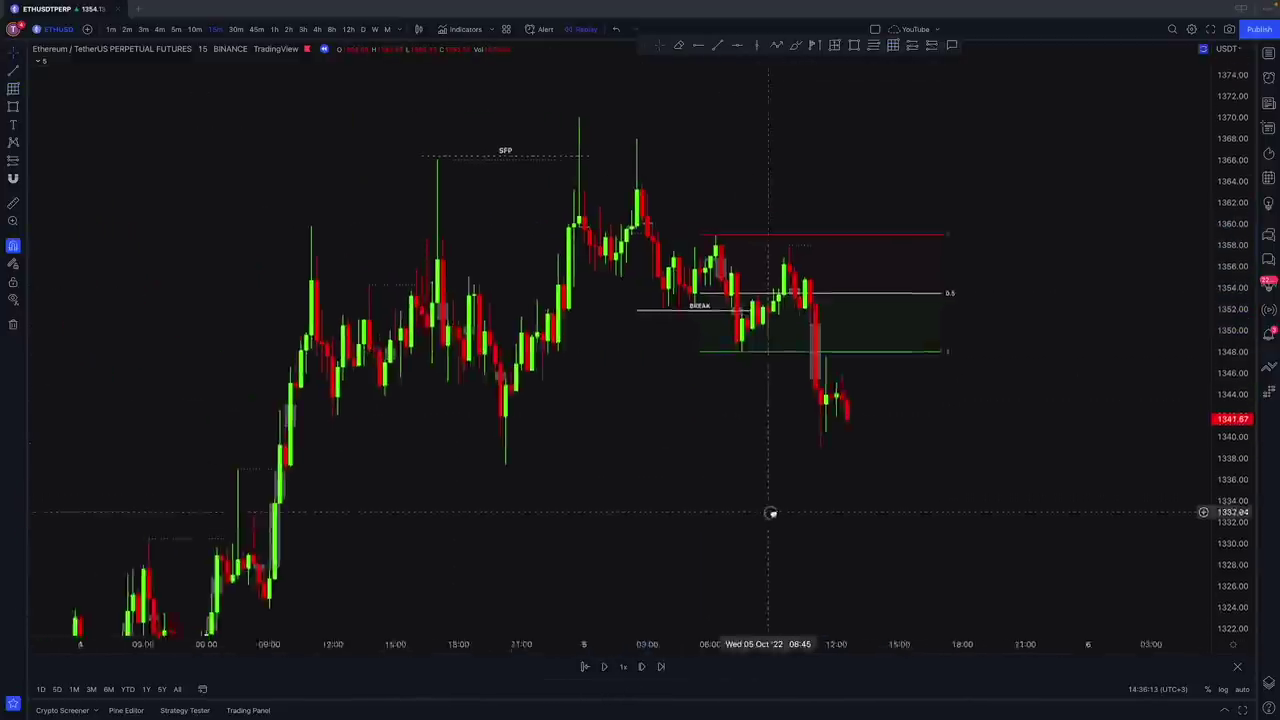